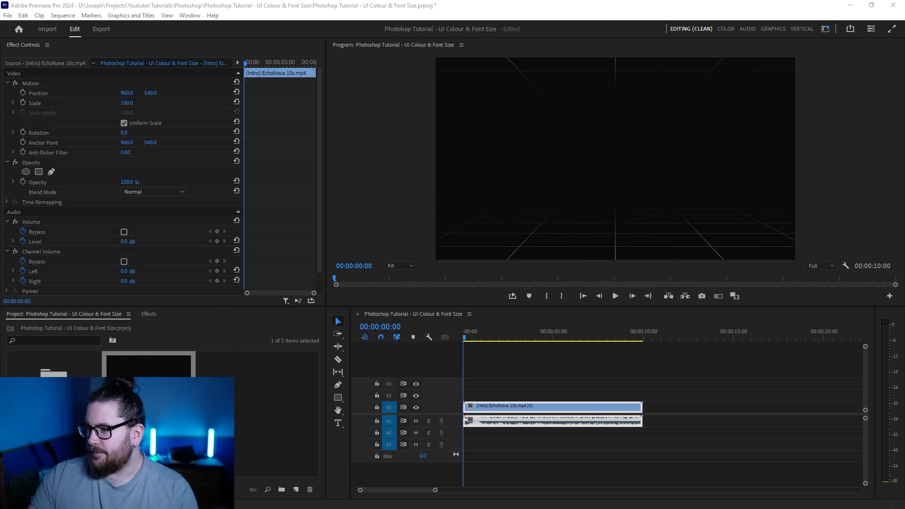
- Open the Source bin, trim the (Intro) EchoNova 10s clip to about 5 seconds and move it along V1 to about 00:01:02:21
double_click(58, 377)
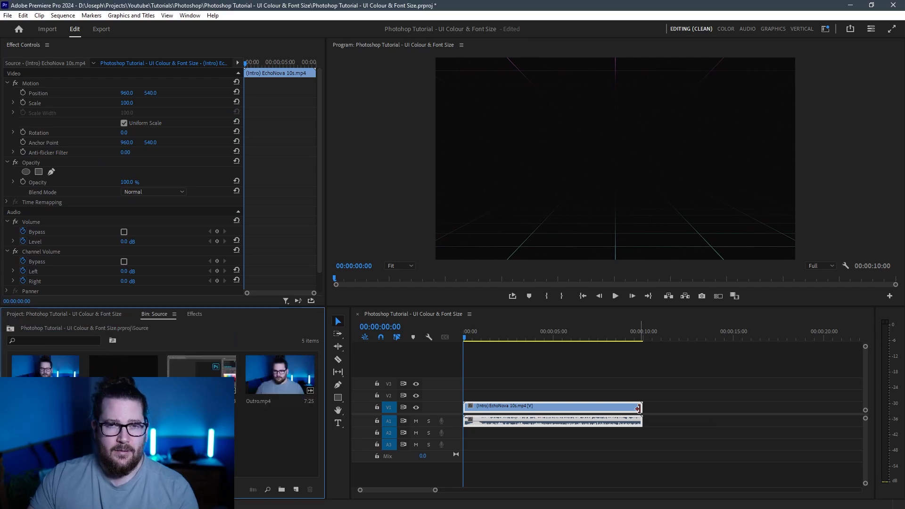
left_click_drag(639, 409, 552, 406)
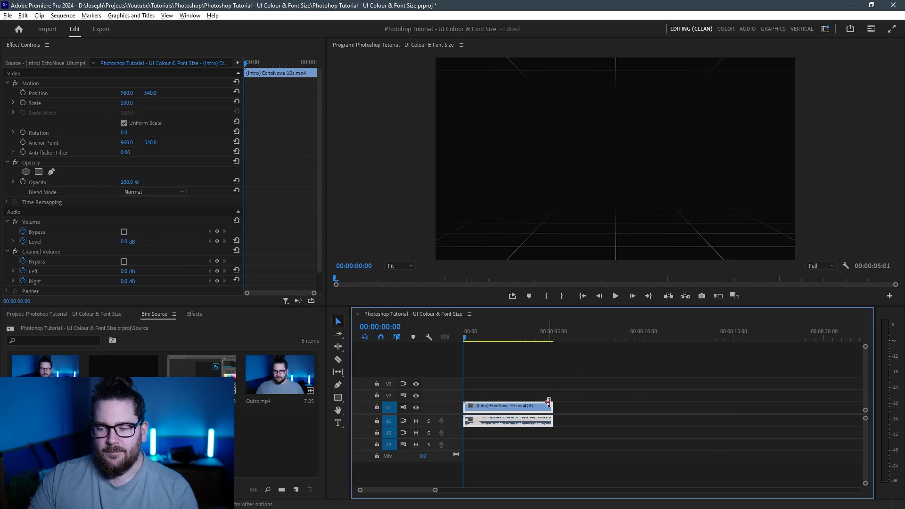
scroll(570, 420, "up", 5)
left_click_drag(532, 405, 531, 406)
left_click_drag(530, 406, 818, 407)
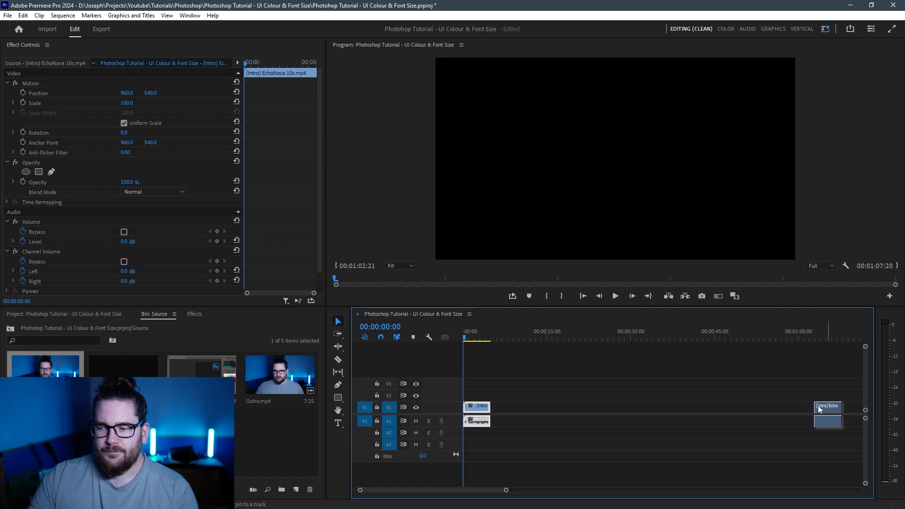
- Place Intro.mp4 at the start of V1 and apply the Podcast Voice dialogue preset to its audio
left_click_drag(59, 368, 488, 409)
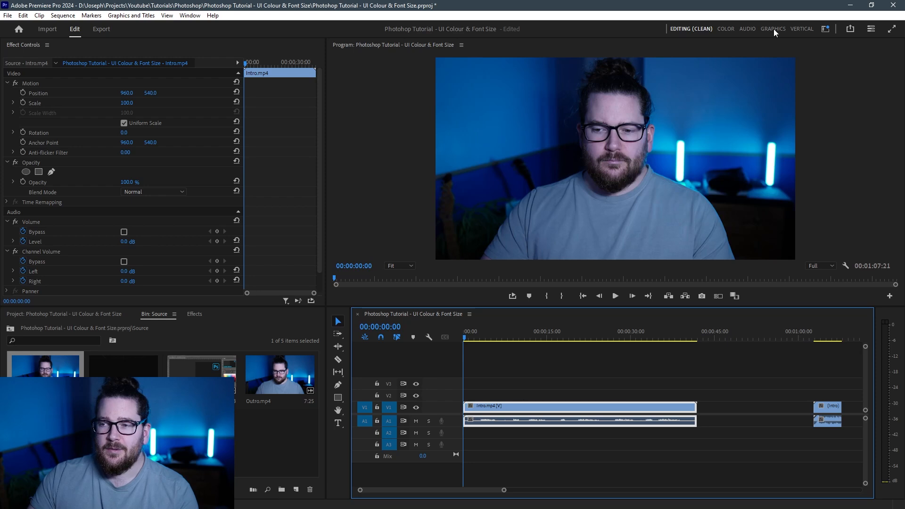
left_click(748, 28)
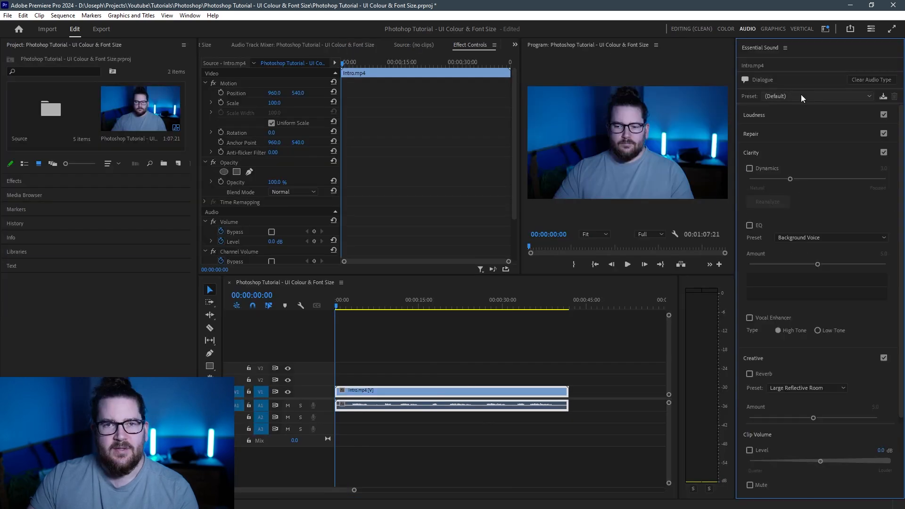
left_click(802, 95)
left_click(789, 273)
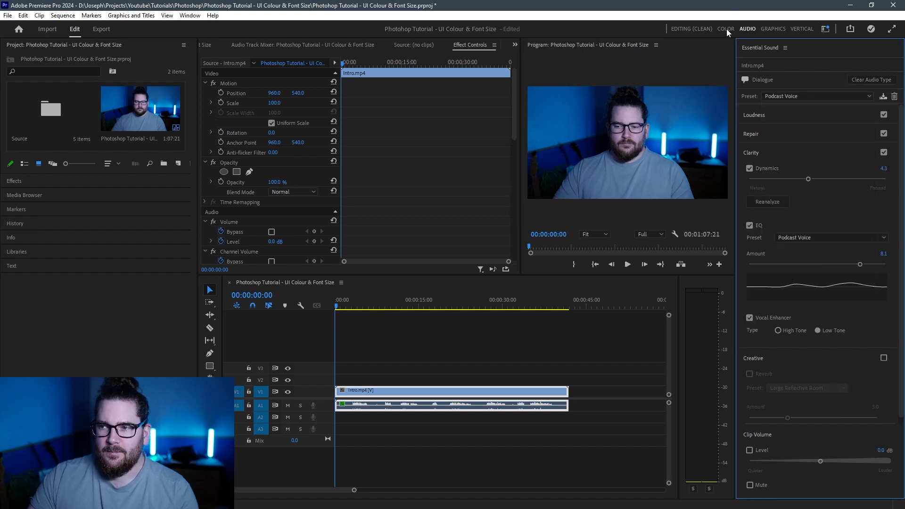
- Apply a Lumetri basic correction to Intro.mp4 with Contrast 25 and Whites 10
left_click(727, 30)
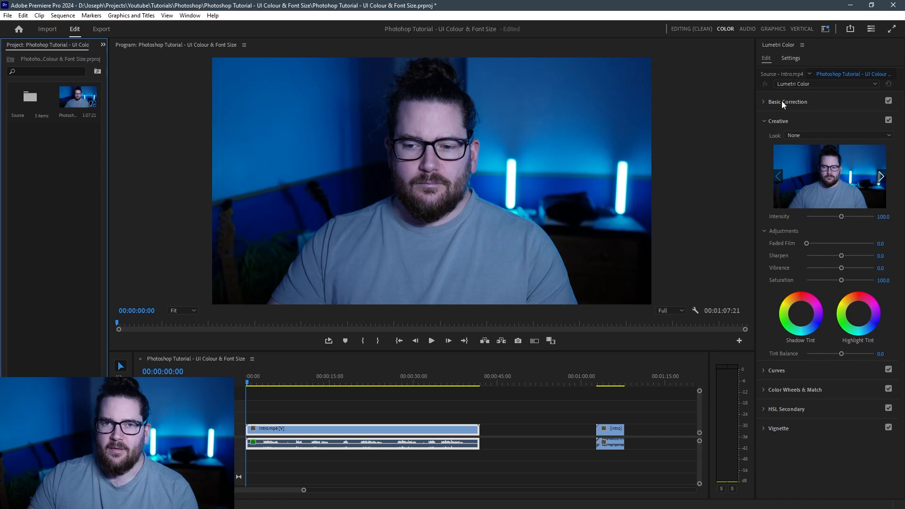
left_click(784, 102)
left_click(881, 251)
left_click_drag(851, 251, 869, 252)
double_click(841, 300)
left_click_drag(842, 288, 844, 289)
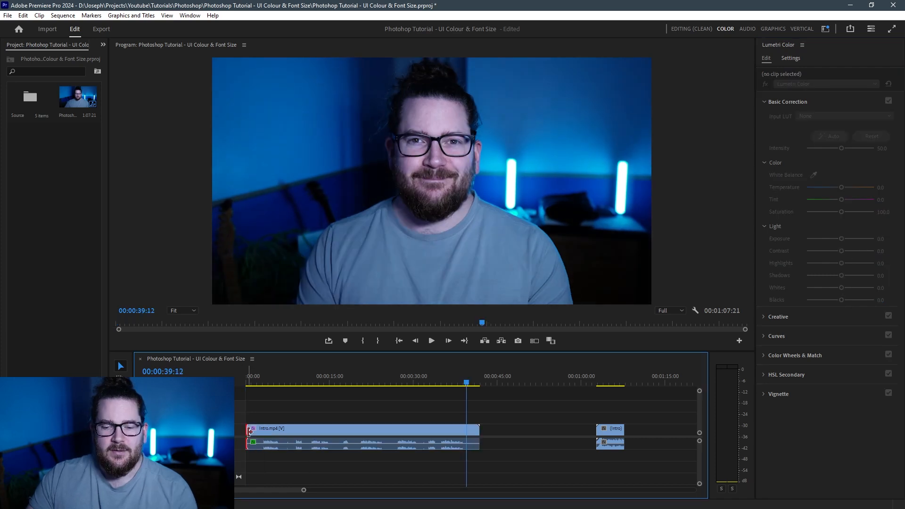
- Trim the start and end of Intro.mp4 so that about 4 seconds of its spoken part remain
left_click_drag(248, 430, 442, 459)
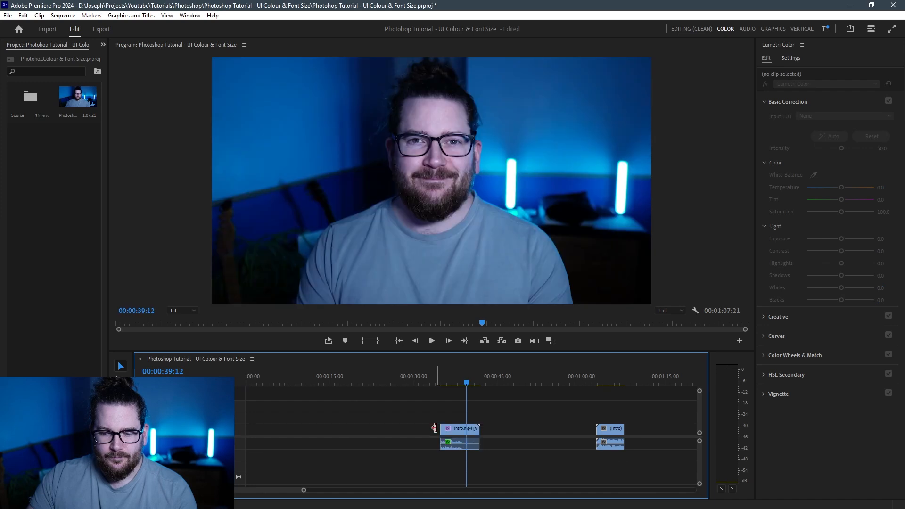
scroll(444, 439, "up", 3)
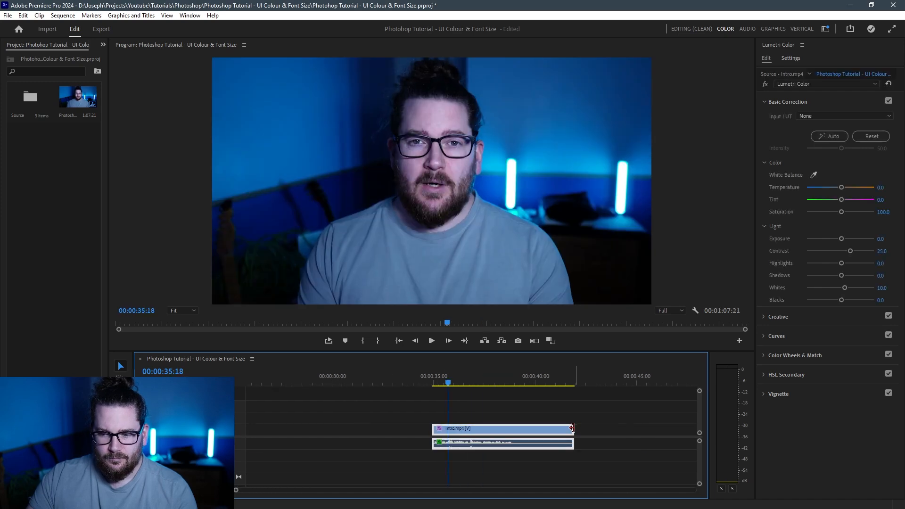
left_click_drag(573, 429, 513, 434)
scroll(554, 416, "down", 5)
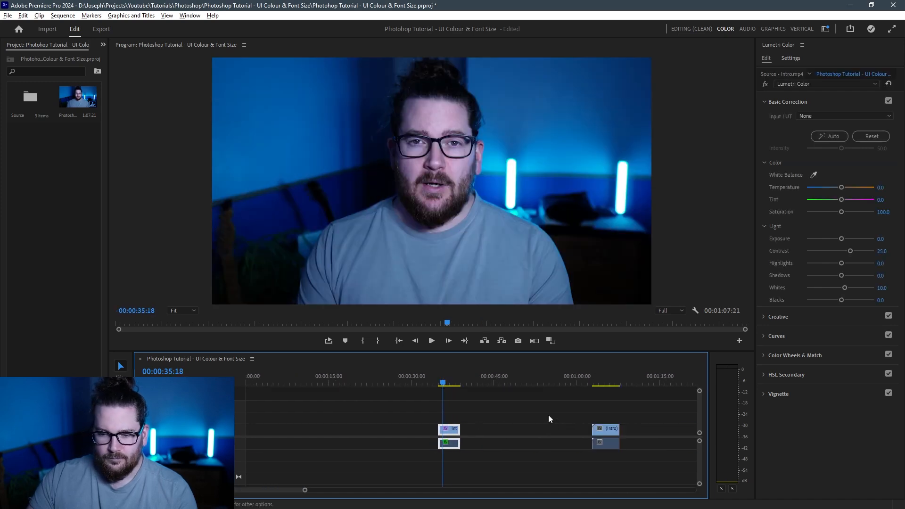
- Move the trimmed Intro.mp4 to the sequence start and place the EchoNova clip directly after it
left_click_drag(409, 436, 252, 436)
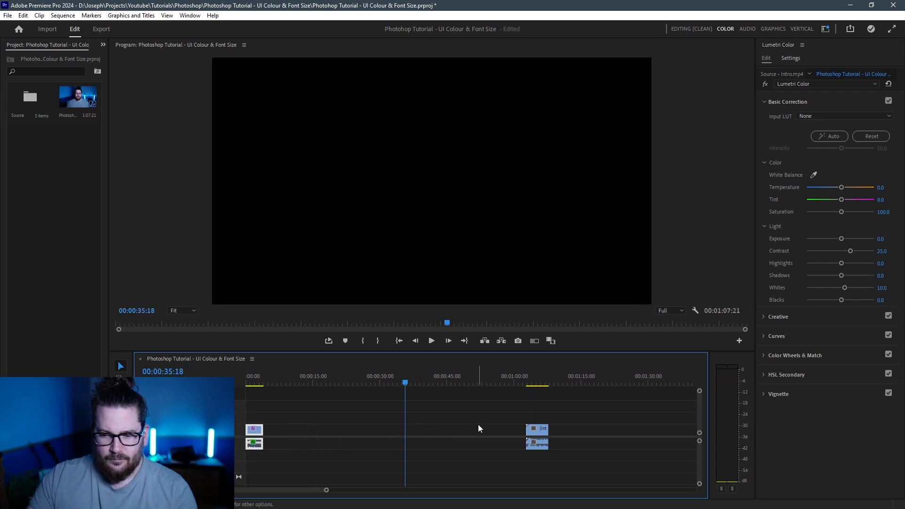
left_click_drag(542, 433, 284, 441)
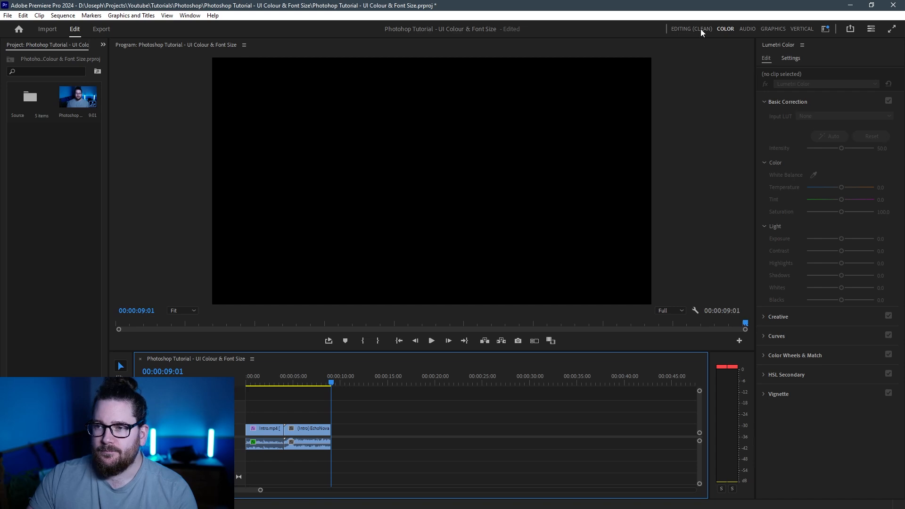
left_click(697, 29)
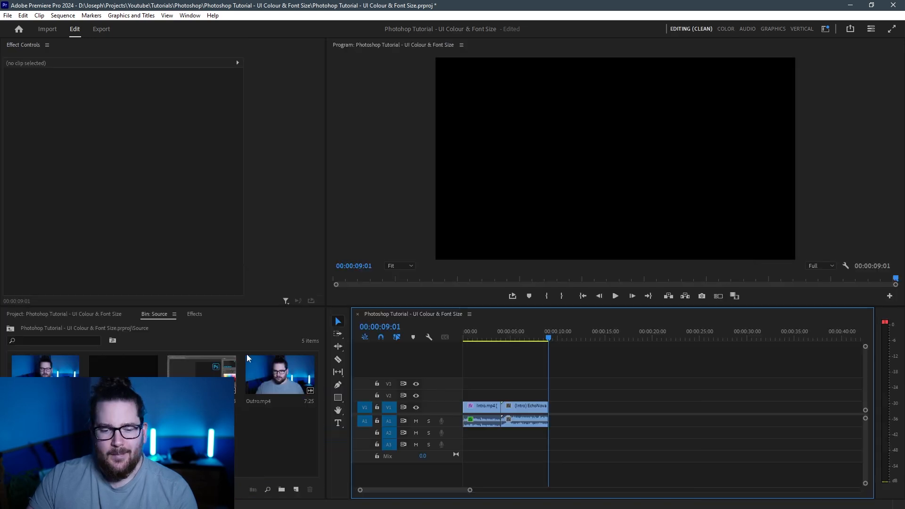
left_click_drag(203, 377, 566, 380)
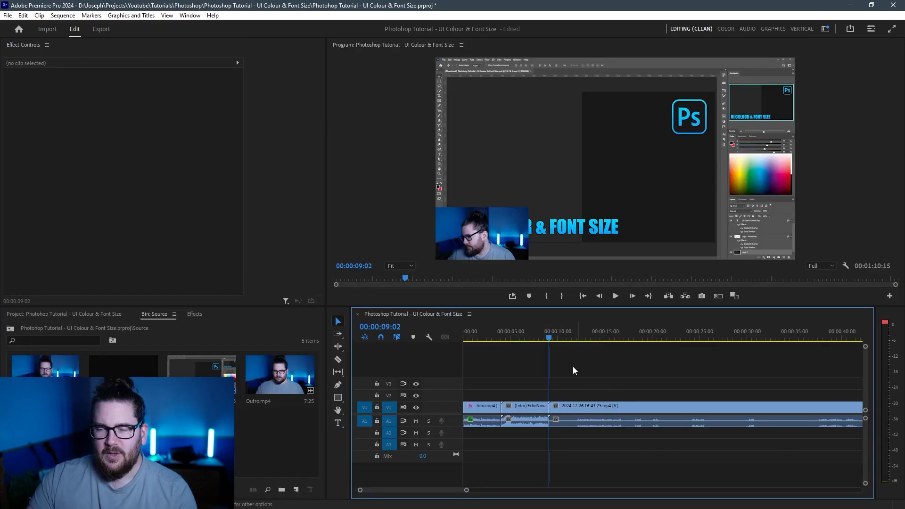
left_click(748, 29)
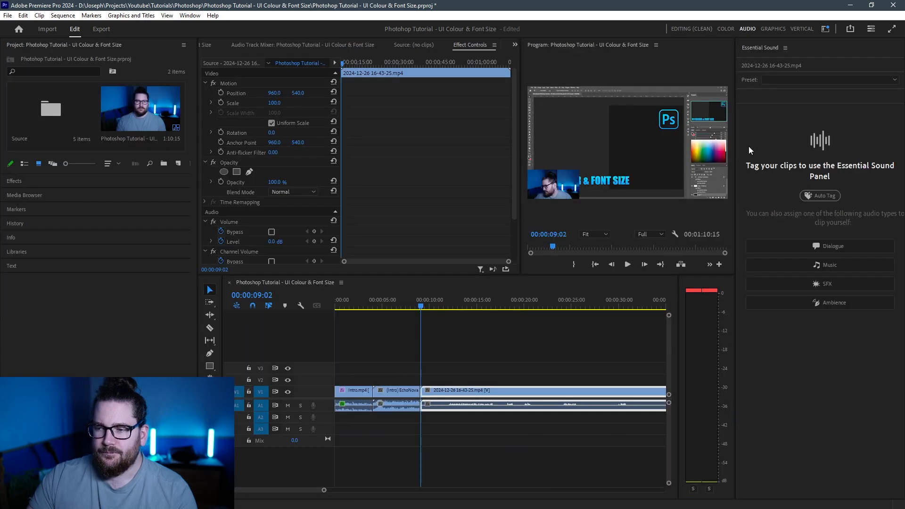
left_click(822, 246)
left_click(793, 96)
left_click(784, 273)
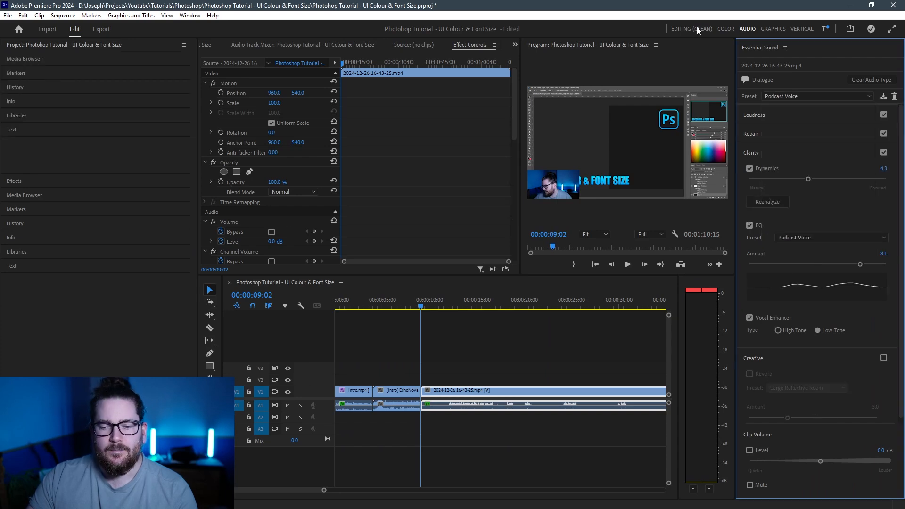
left_click(697, 27)
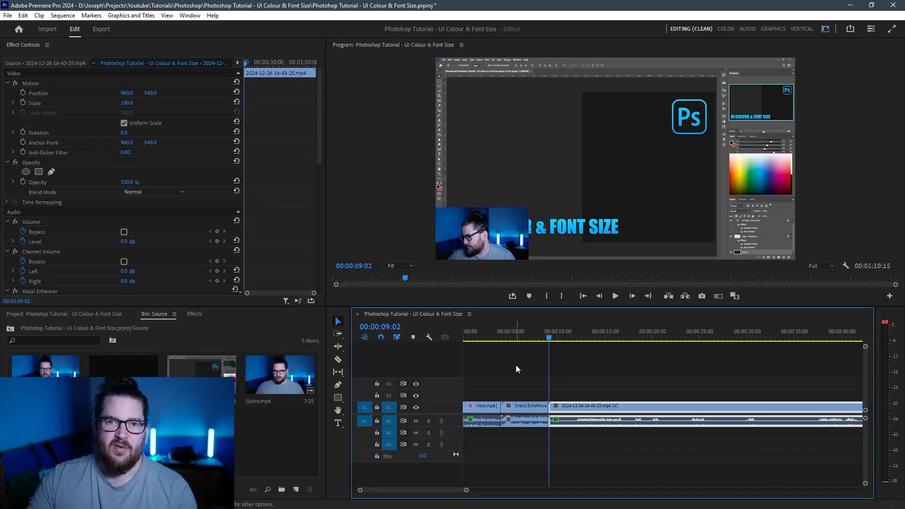
- Trim about 3 seconds off the start of the screen recording and close the gap after the EchoNova clip
scroll(557, 426, "up", 5)
left_click_drag(534, 337, 607, 337)
key("space")
left_click_drag(534, 421, 588, 423)
scroll(613, 415, "down", 3)
left_click_drag(654, 410, 597, 410)
- Split the screen recording at about 00:00:18:12, trim the start of the following part and close the gap
left_click(568, 337)
key("space")
scroll(594, 372, "down", 2)
scroll(678, 423, "up", 3)
scroll(498, 363, "down", 3)
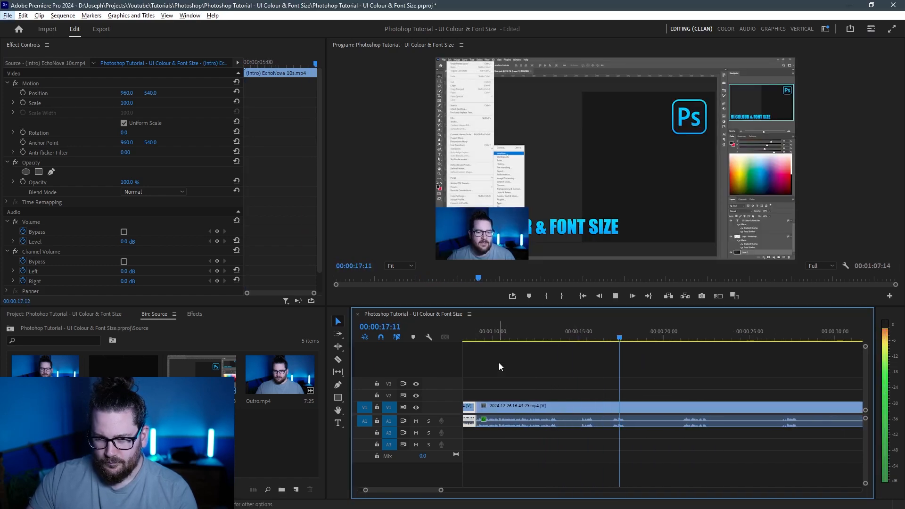
key("space")
scroll(585, 357, "up", 3)
key("c")
left_click(608, 418)
key("v")
left_click_drag(610, 418, 687, 419)
left_click_drag(722, 418, 642, 418)
- Split the recording at about 00:00:23:20, trim the start of the following part and close the gap
left_click(574, 337)
key("space")
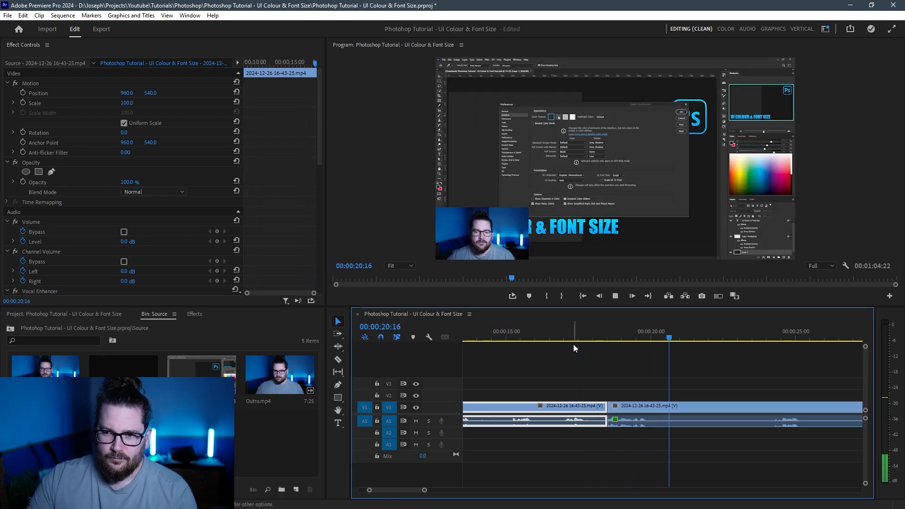
key("space")
key("c")
left_click(764, 419)
key("v")
scroll(795, 413, "up", 4)
mouse_move(725, 418)
left_mouse_down()
mouse_move(717, 418)
mouse_move(739, 419)
left_mouse_up()
left_click_drag(764, 418, 744, 417)
- Play on and split the recording again at about 00:00:25, trimming the start of the part after the cut
left_click(642, 336)
key("space")
scroll(580, 372, "down", 7)
left_click(582, 336)
left_click(338, 360)
left_click(593, 419)
scroll(542, 378, "down", 5)
left_click(622, 337)
key("space")
left_click(338, 322)
mouse_move(554, 419)
left_mouse_down()
mouse_move(628, 430)
mouse_move(560, 419)
left_mouse_up()
key("space")
scroll(668, 420, "up", 4)
scroll(648, 419, "down", 4)
- Split the recording at about 00:00:29, trim about 8 seconds off the following part and close the gap
left_click(524, 337)
key("space")
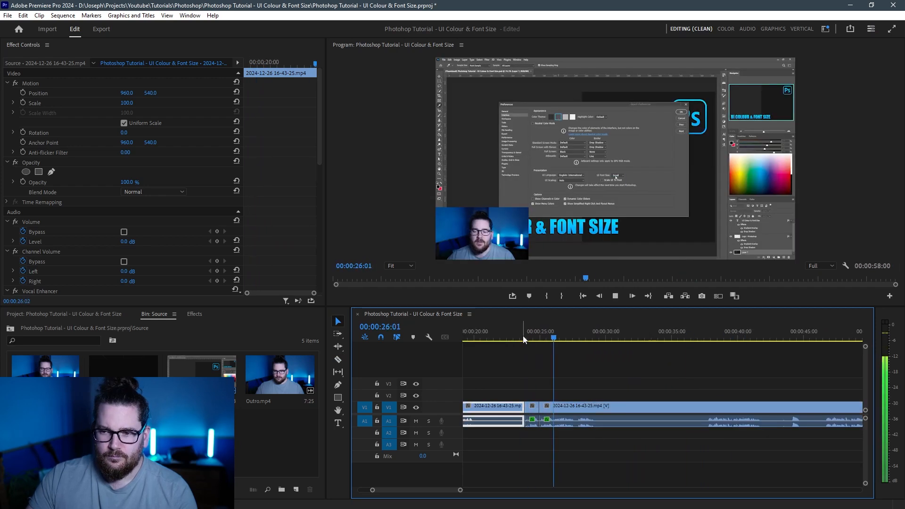
key("space")
left_click(338, 359)
left_click(596, 419)
left_click(338, 321)
left_click_drag(598, 337, 707, 337)
left_click_drag(598, 410, 705, 410)
left_click_drag(715, 418, 606, 418)
- Play back the recording's new cuts and adjust a clip edge to refine the join
left_click(579, 337)
key("space")
scroll(606, 420, "up", 4)
key("space")
left_click_drag(547, 408, 566, 414)
left_click(514, 333)
key("space")
key("space")
left_click(505, 337)
key("space")
scroll(550, 377, "down", 1)
left_click(481, 337)
key("space")
scroll(482, 343, "up", 5)
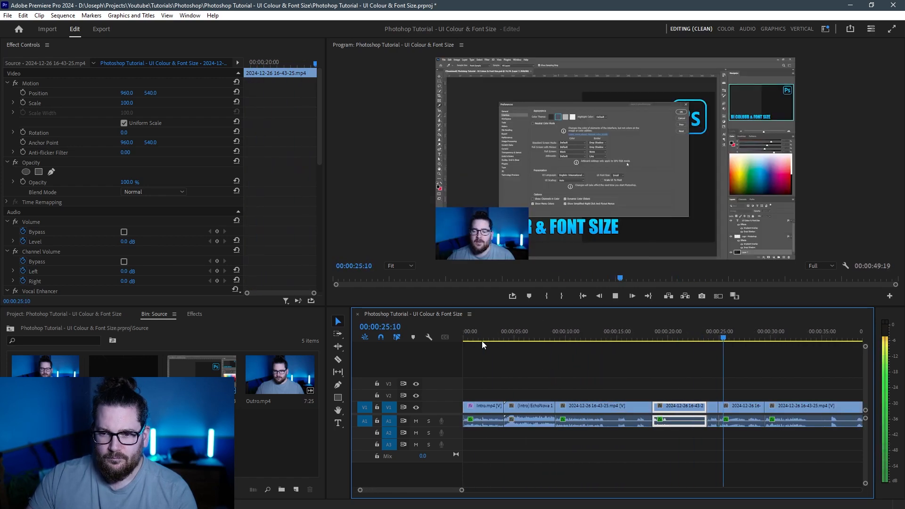
scroll(541, 344, "up", 5)
key("space")
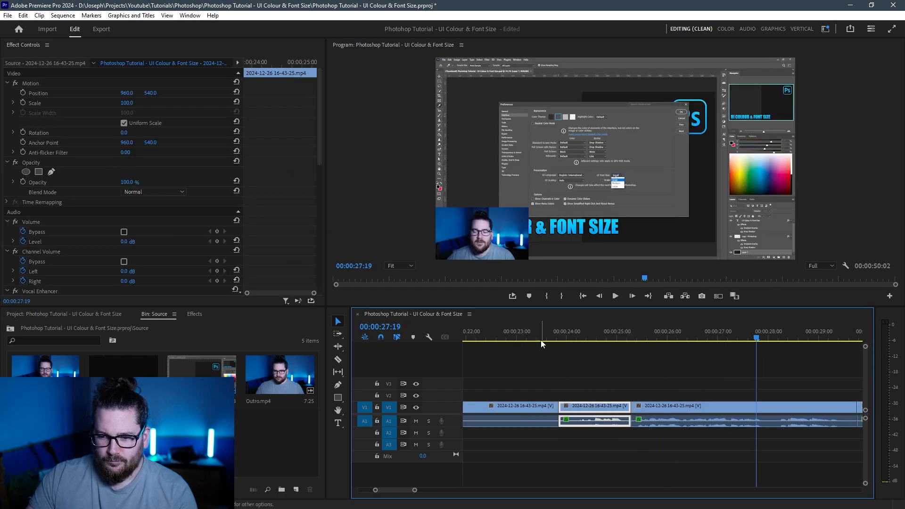
- Review the joins between the short recording segments and fine-tune their edges and positions
left_click(542, 338)
key("space")
key("space")
left_click(624, 392)
scroll(636, 387, "down", 3)
scroll(637, 388, "up", 3)
left_click_drag(547, 407, 564, 407)
left_click_drag(584, 407, 565, 407)
mouse_move(647, 408)
left_mouse_down()
mouse_move(613, 408)
mouse_move(632, 409)
left_mouse_up()
left_click(518, 337)
key("space")
key("space")
left_click(511, 337)
key("space")
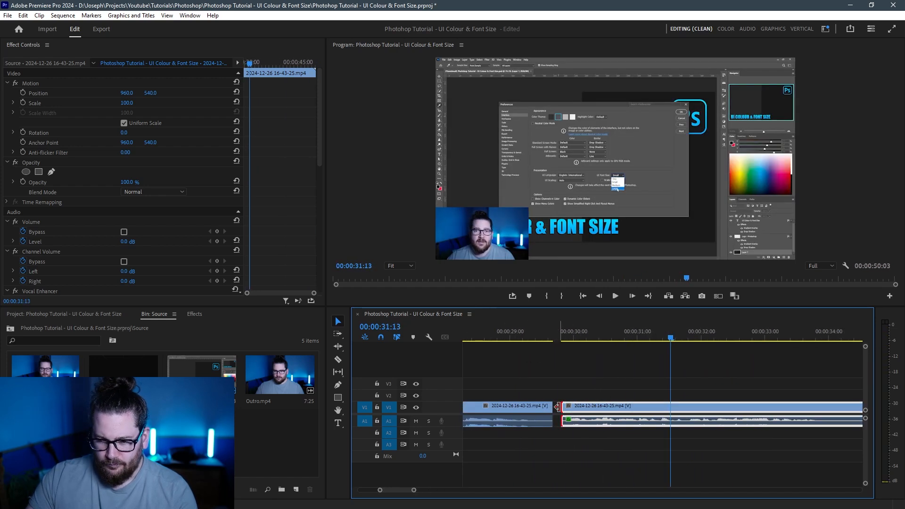
- Close the gap before the last recording segment near 00:00:29:20 and play across the join
left_click_drag(580, 407, 572, 407)
left_click(476, 337)
key("space")
left_click(547, 378)
scroll(548, 378, "down", 3)
left_click(490, 337)
key("space")
scroll(601, 397, "down", 2)
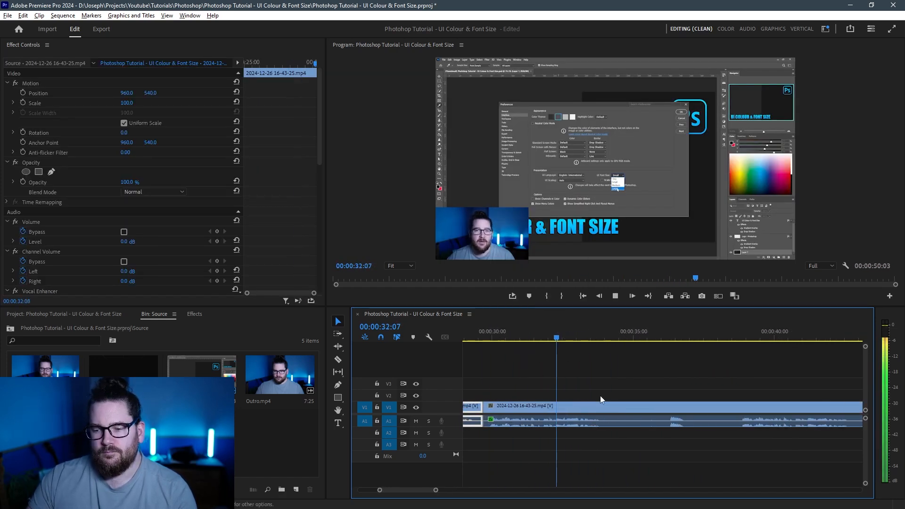
- Trim about 9 seconds off the start of the last recording segment and close the resulting gap
left_click(469, 337)
left_click(558, 373)
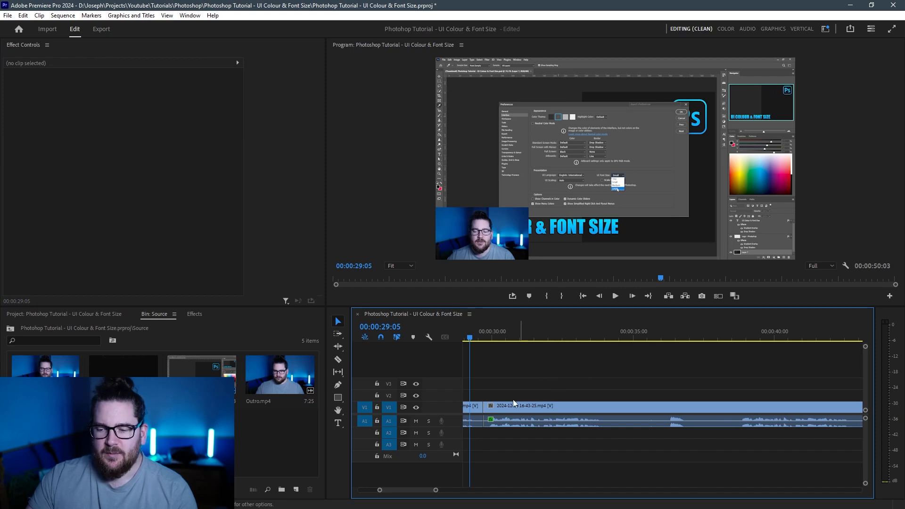
left_click_drag(486, 407, 742, 431)
scroll(602, 387, "down", 3)
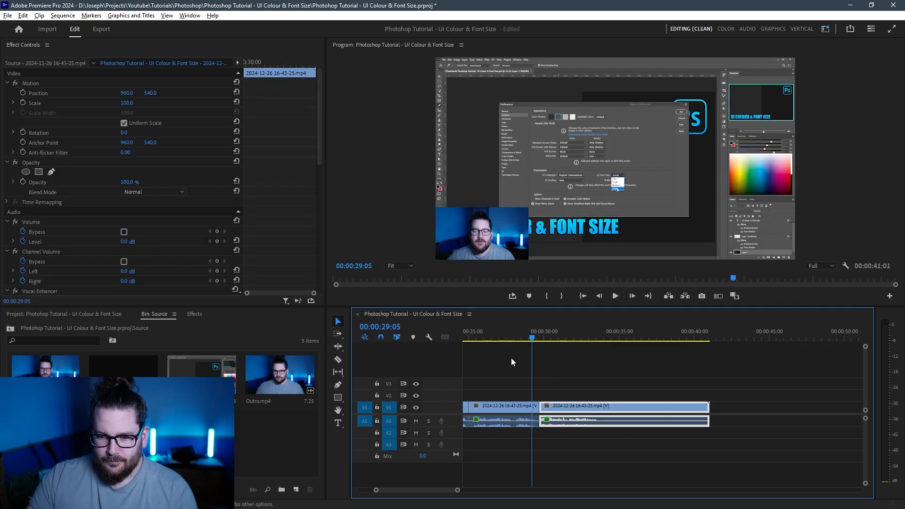
- Trim the end of the last recording segment to about 00:00:33:24 and place Outro.mp4 directly after it
scroll(512, 362, "up", 2)
left_click(516, 338)
key("space")
key("space")
left_click_drag(781, 409, 638, 409)
left_click(603, 376)
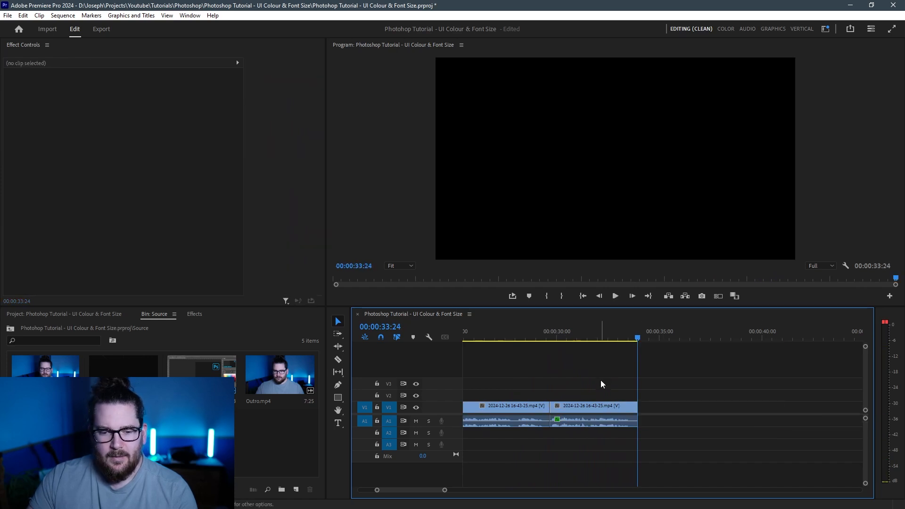
left_click_drag(277, 373, 639, 411)
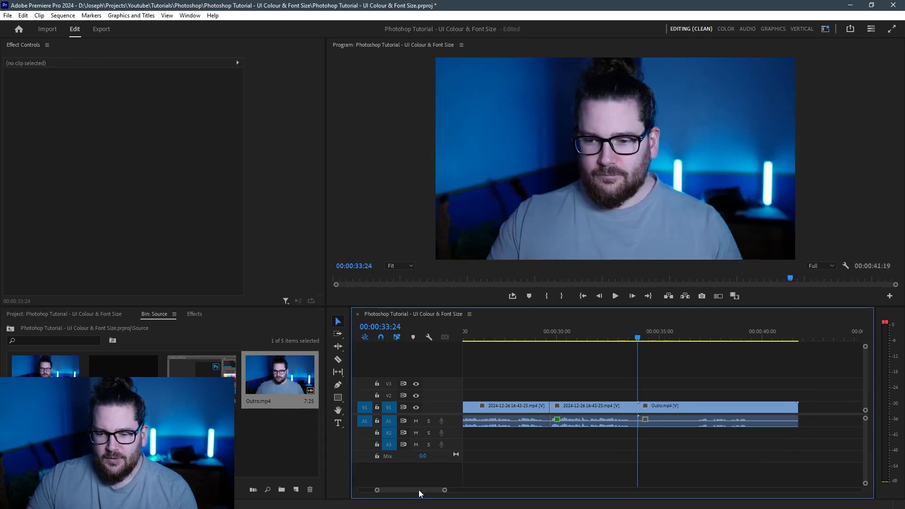
- Copy Intro.mp4 in the timeline and paste its attributes, including Lumetri Color and the Essential Sound sections, onto Outro.mp4
left_click_drag(418, 491, 381, 492)
left_click(498, 410)
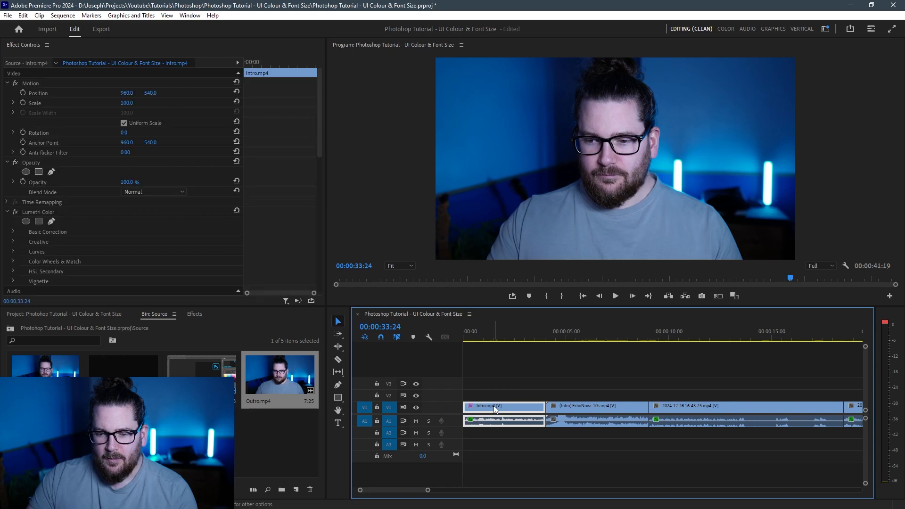
right_click(495, 407)
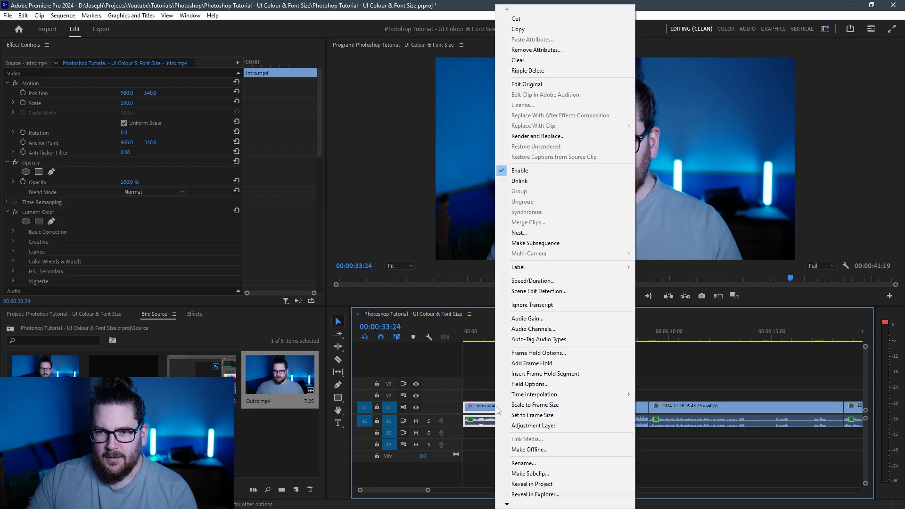
left_click(541, 31)
scroll(512, 396, "down", 8)
scroll(646, 408, "up", 5)
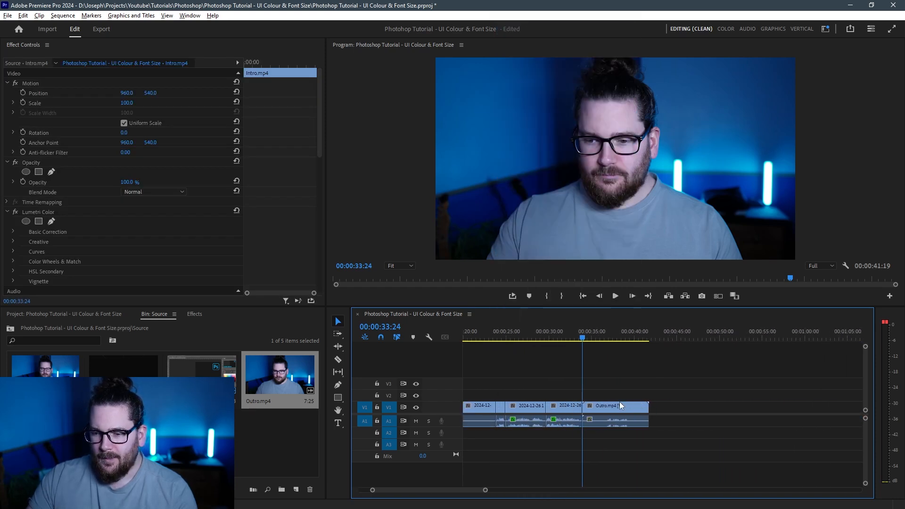
left_click(601, 336)
left_click(636, 405)
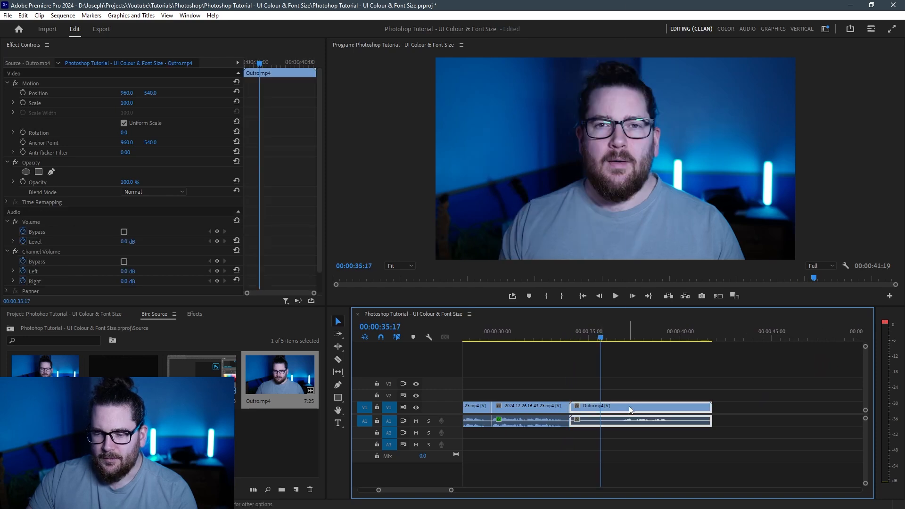
right_click(630, 409)
left_click(657, 37)
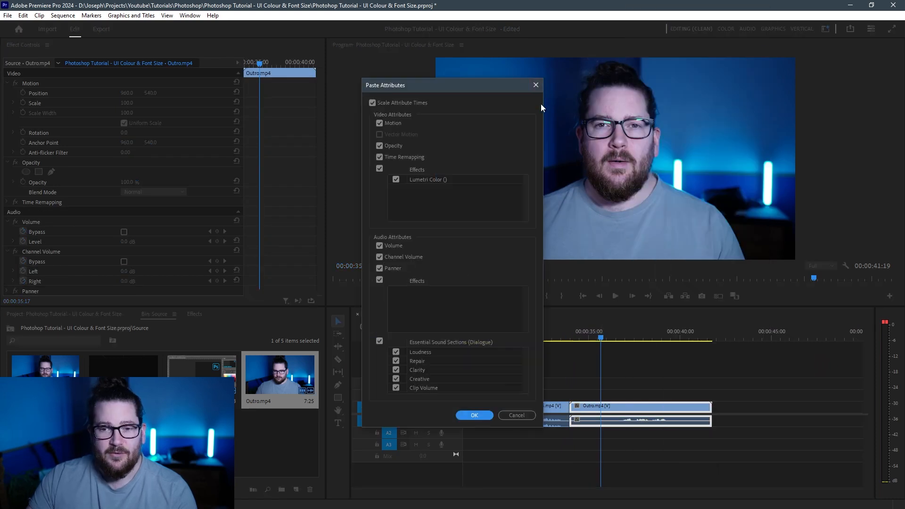
left_click(475, 416)
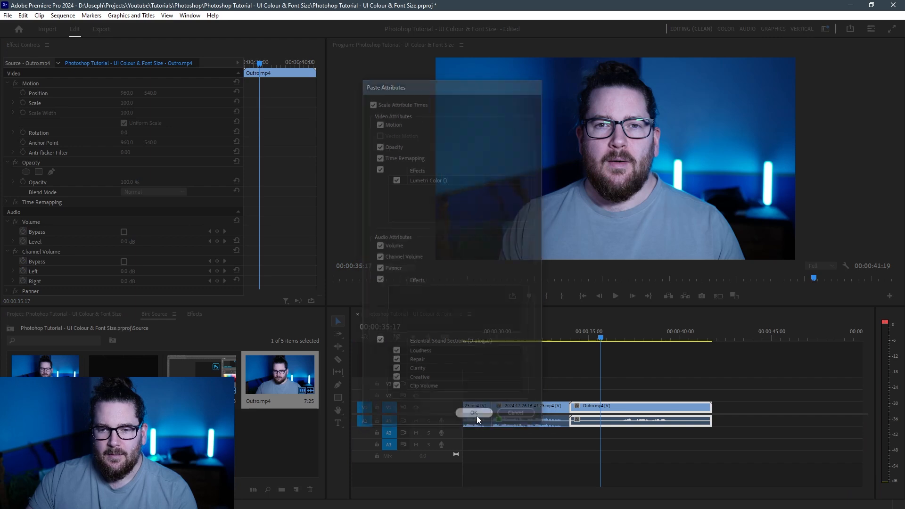
- Apply the Podcast Voice dialogue preset to Outro.mp4 in the Audio workspace and return to the Editing (Clean) workspace
left_click(750, 28)
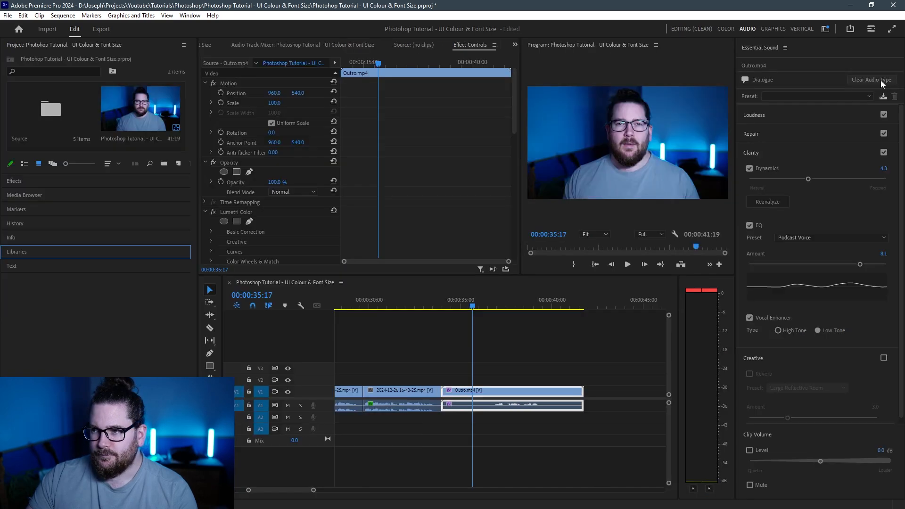
left_click(808, 246)
left_click(794, 97)
left_click(787, 272)
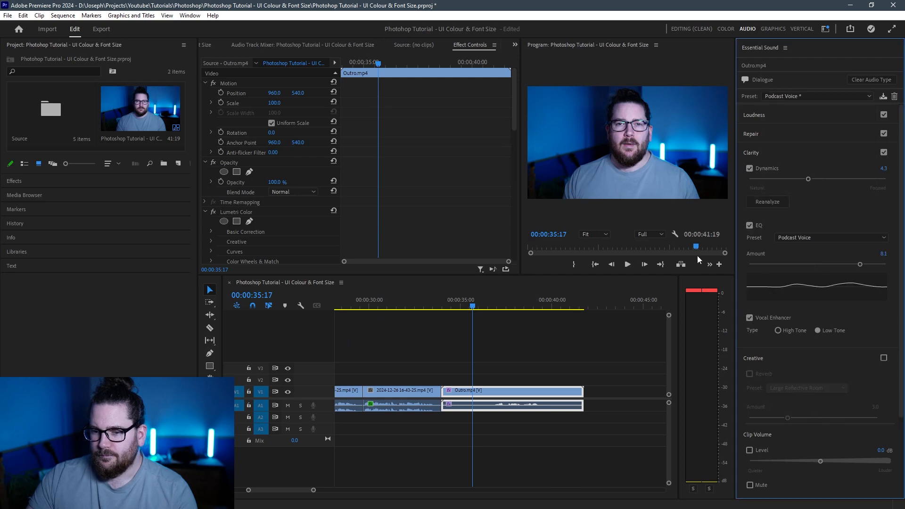
left_click(689, 28)
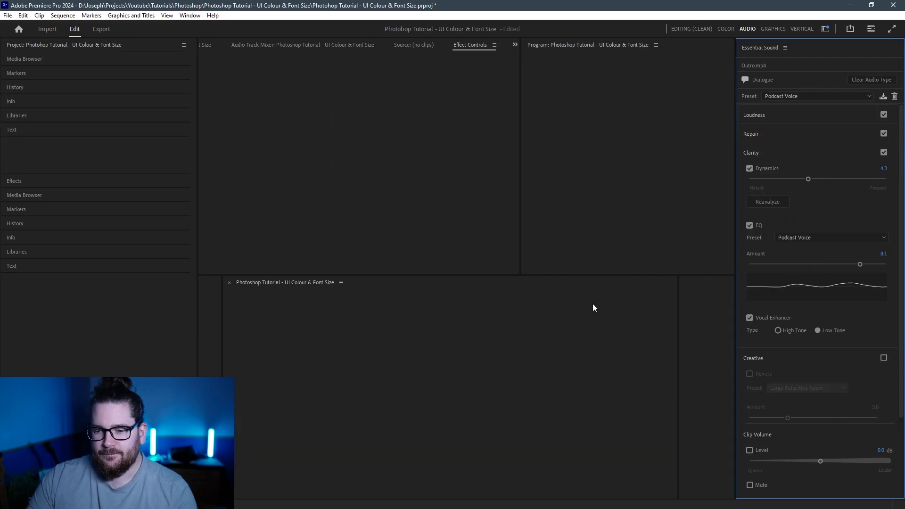
- Trim the start and end of Outro.mp4 to about 3 seconds and keep it directly after the last recording segment
left_click_drag(542, 410, 608, 439)
scroll(629, 433, "up", 2)
left_click_drag(580, 410, 589, 410)
left_click_drag(823, 410, 665, 419)
scroll(704, 411, "down", 2)
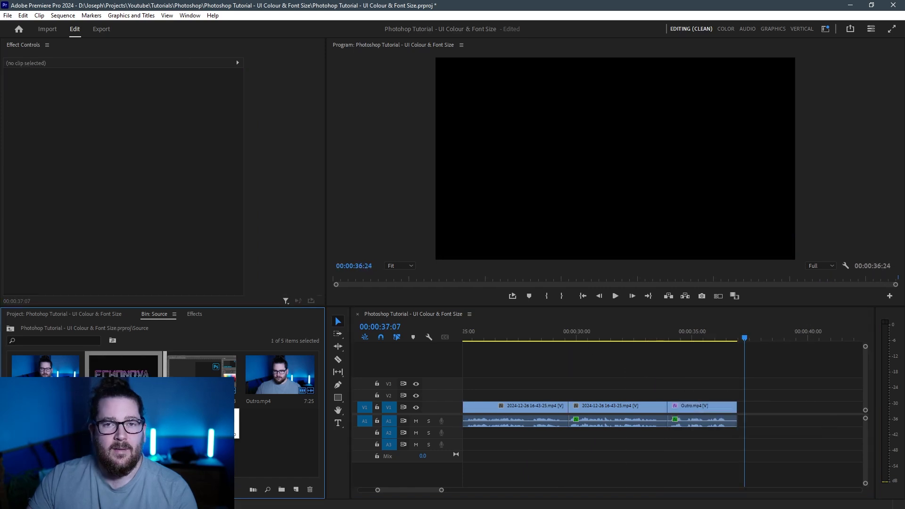
- Place the (Intro) EchoNova 10s.mp4 clip directly after the trimmed Outro.mp4 in the timeline
left_click_drag(132, 368, 742, 415)
left_click_drag(740, 412, 740, 411)
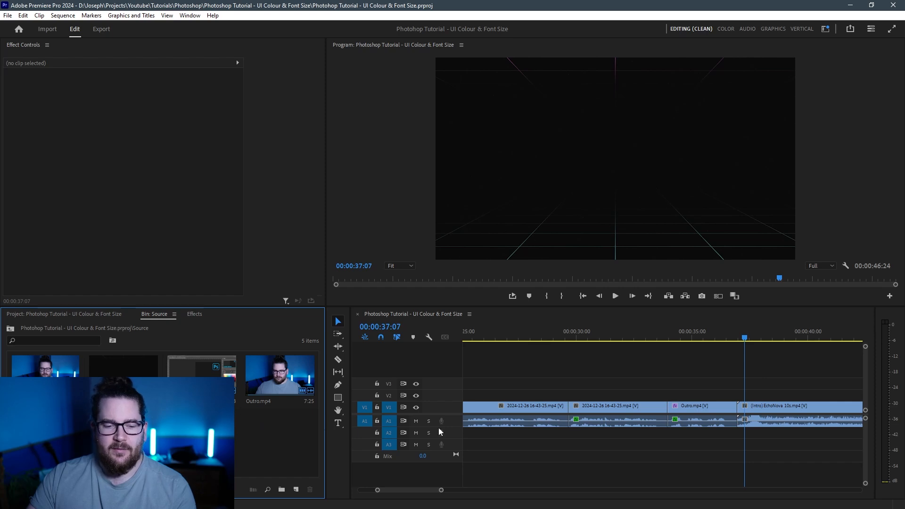
scroll(715, 378, "down", 6)
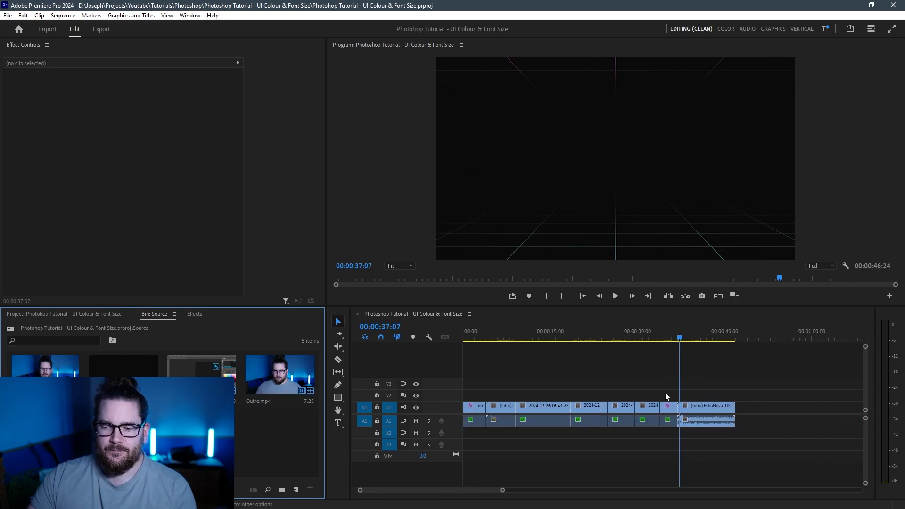
- Add the Simple music track to A2 from the start of the first recording segment and trim its end to the sequence's end
left_click(498, 484)
left_click_drag(45, 436, 514, 436)
scroll(759, 433, "down", 2)
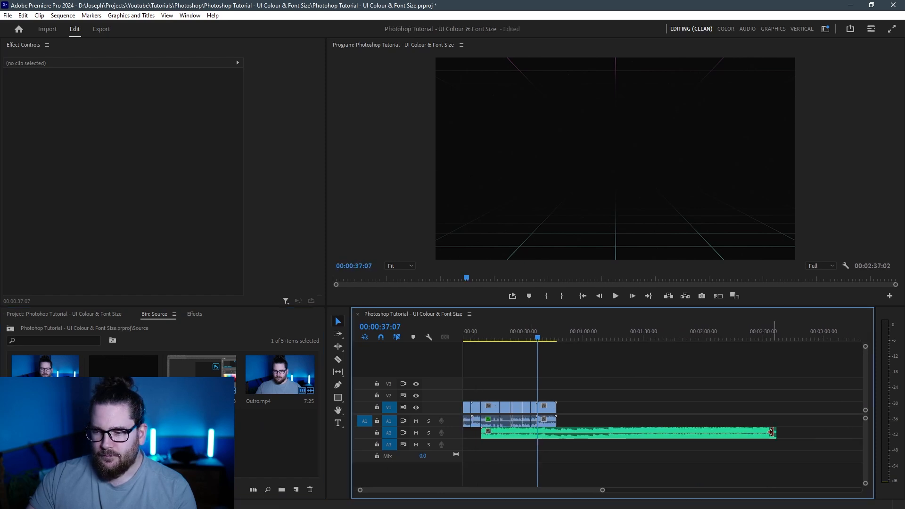
left_click_drag(774, 433, 556, 433)
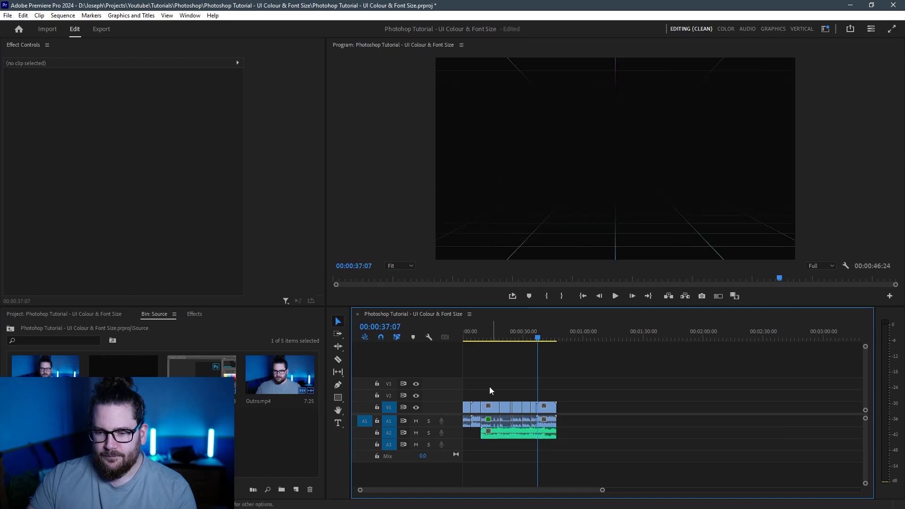
- Play the recording with the music from about 00:00:10, turn off level keyframing on the music track and set its level to -20 dB
scroll(478, 389, "up", 2)
scroll(449, 491, "up", 3)
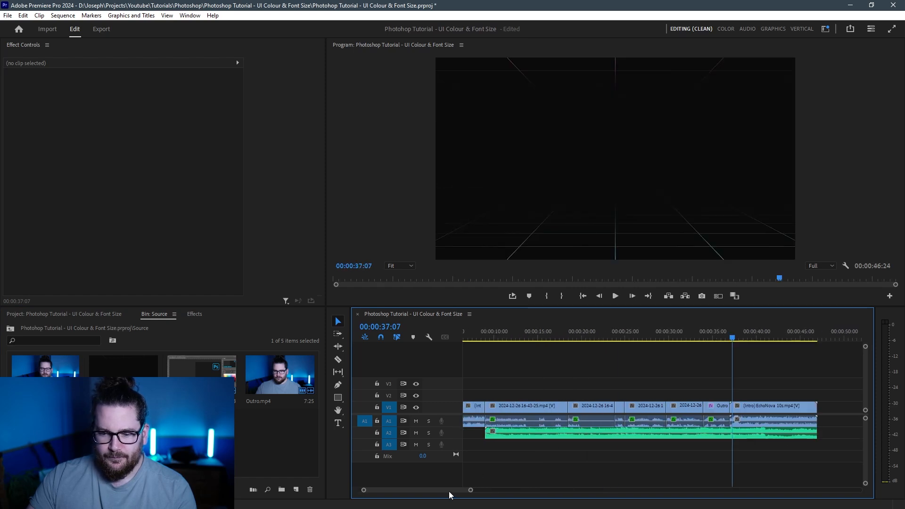
left_click(557, 331)
key("space")
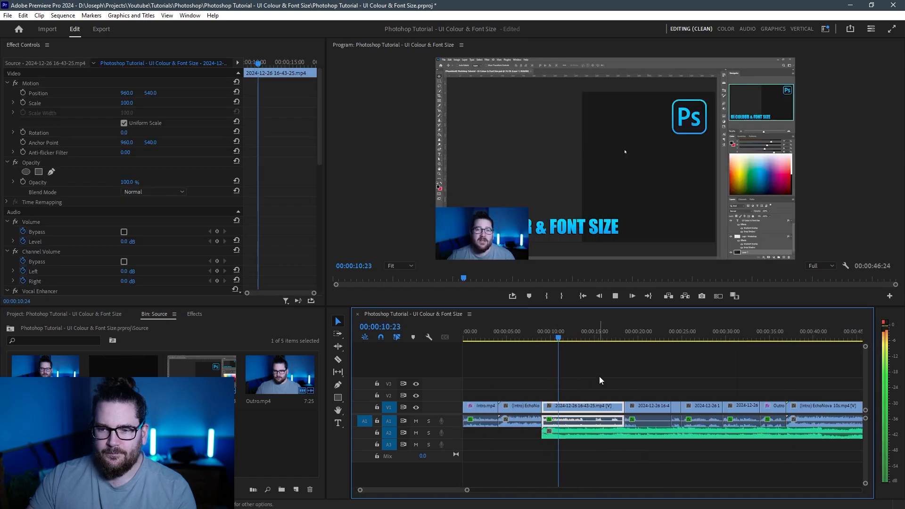
key("space")
left_click(584, 439)
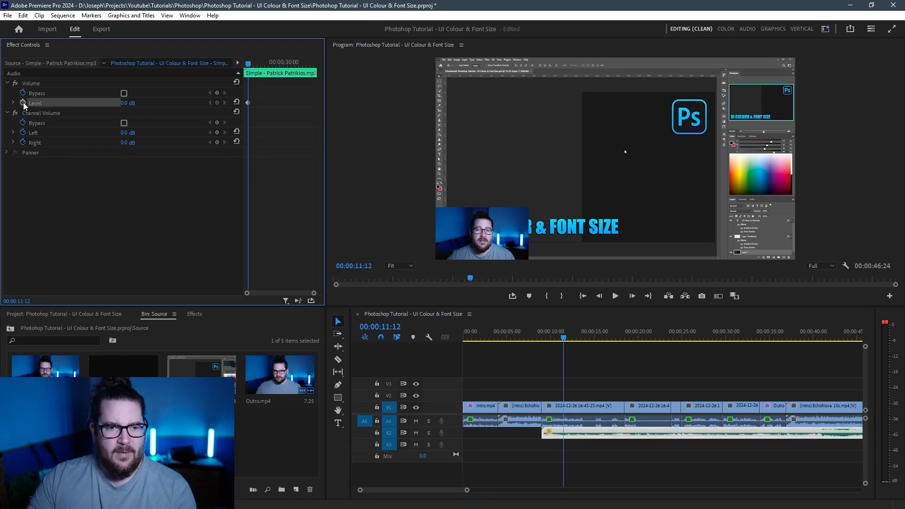
left_click(23, 102)
left_click(484, 271)
left_click(127, 102)
type("-20")
key("Return")
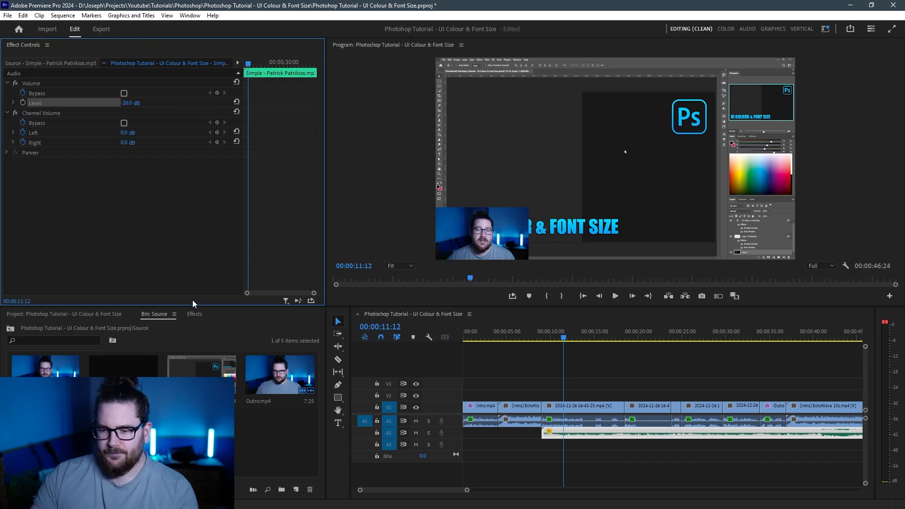
key("space")
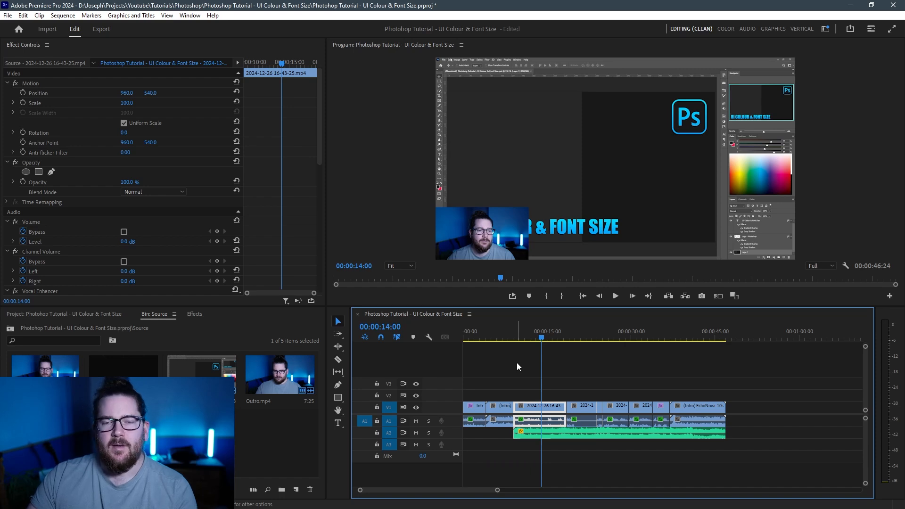
- Search the effects for "constant" to find the audio crossfade transitions
key("=")
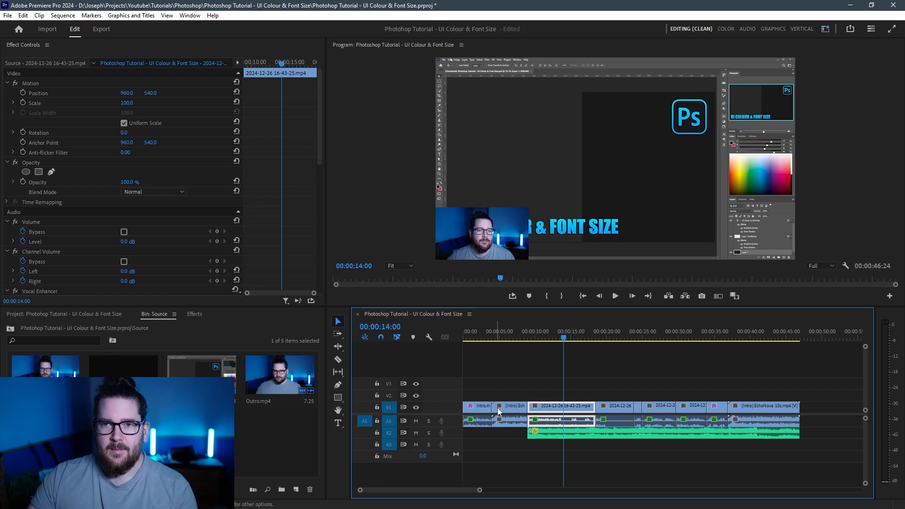
scroll(487, 423, "up", 7)
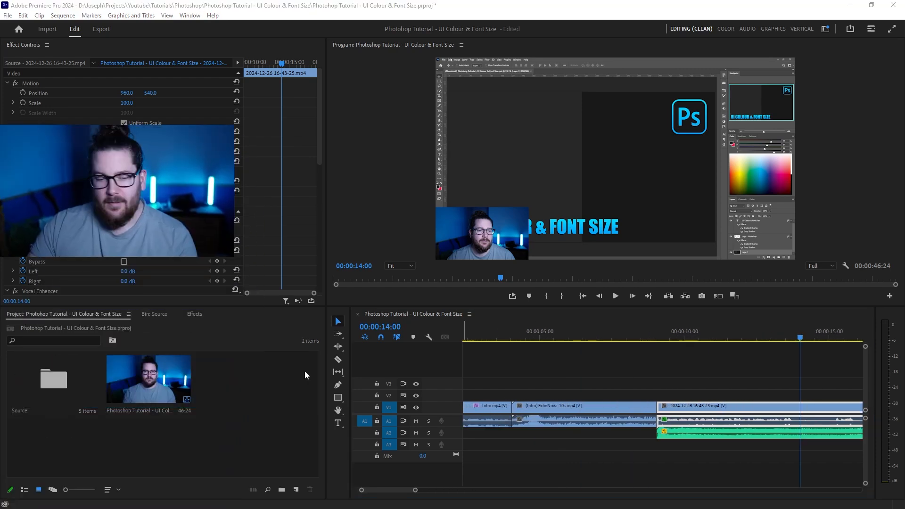
left_click(244, 440)
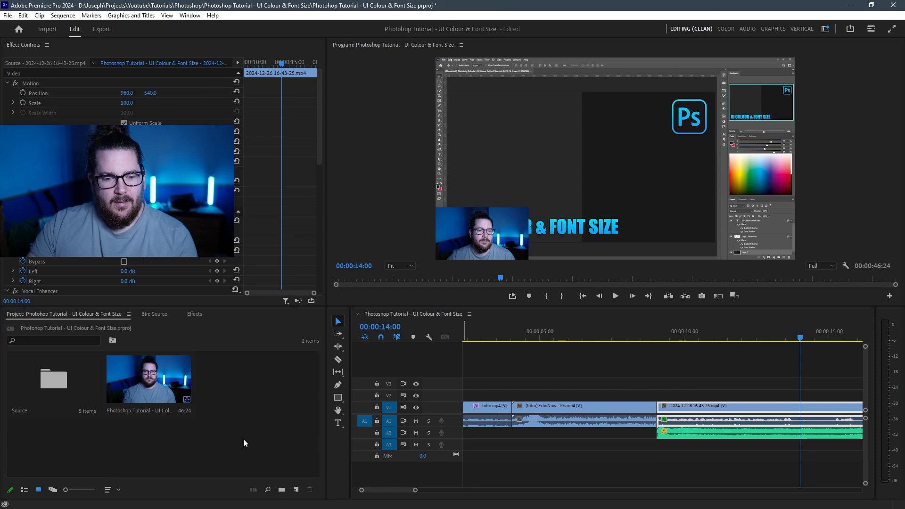
left_click(193, 315)
type("co")
type("nsta")
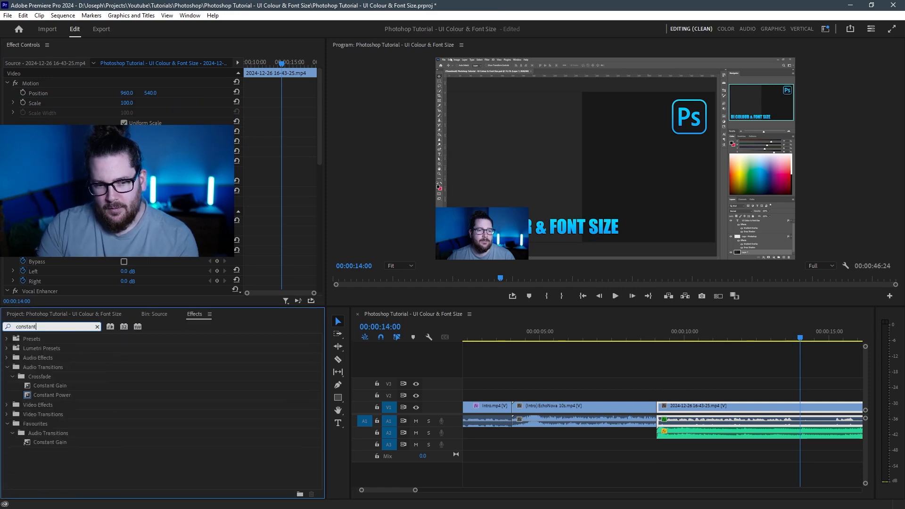
- Apply Constant Gain to the A1 audio where the first EchoNova clip meets the recording and where Outro.mp4 meets the final EchoNova clip
left_click_drag(50, 385, 598, 404)
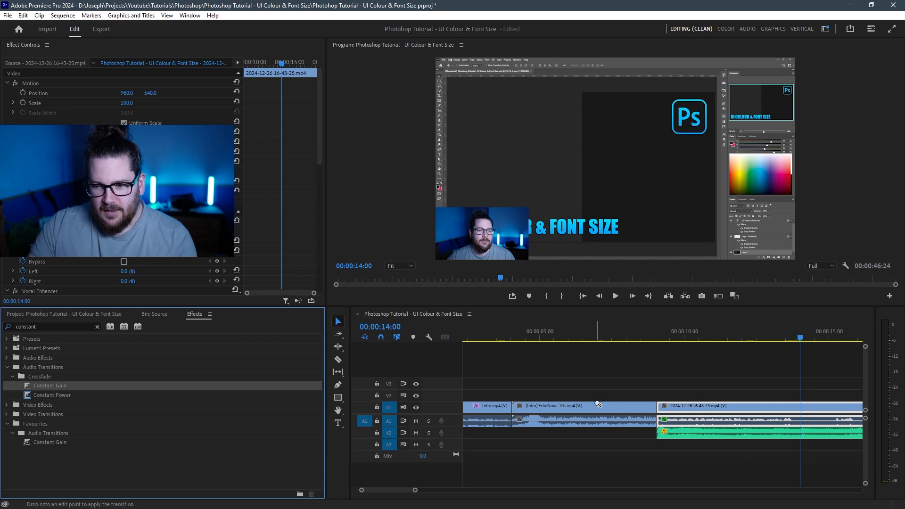
scroll(655, 424, "up", 4)
left_click_drag(654, 423, 643, 423)
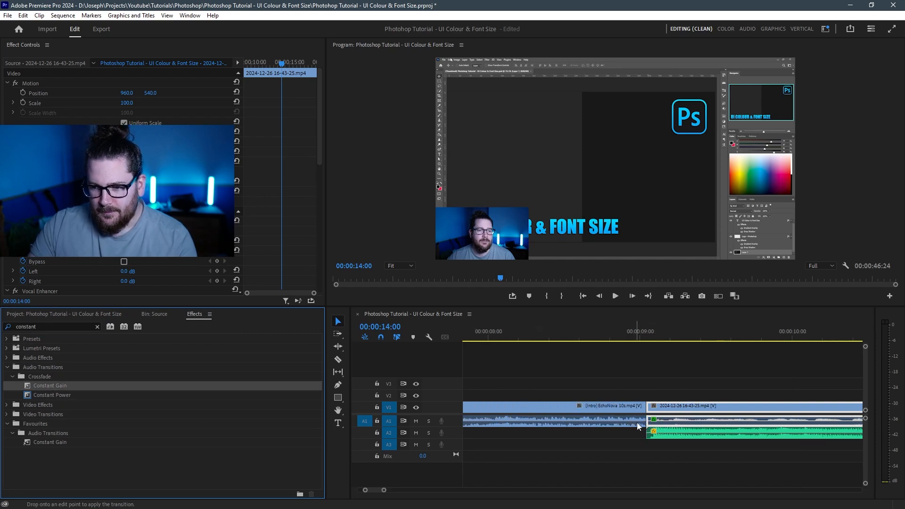
left_click_drag(644, 425, 643, 424)
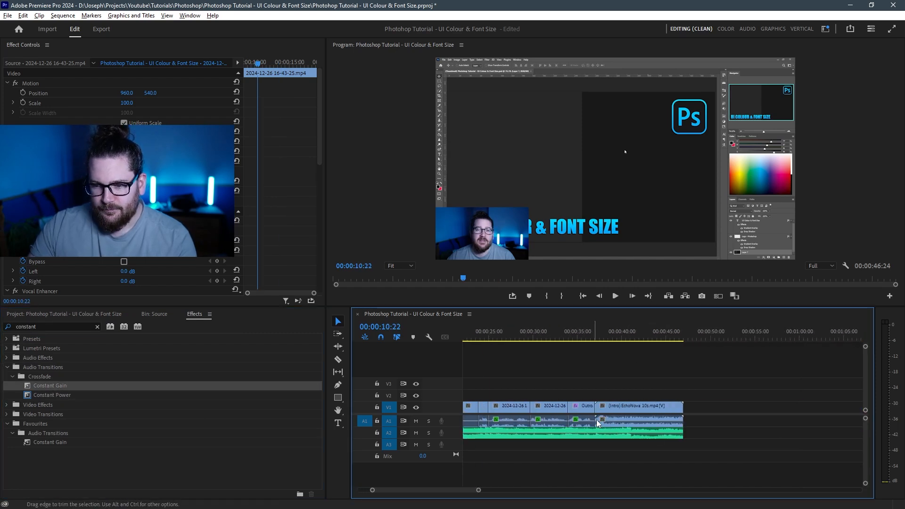
scroll(596, 419, "up", 8)
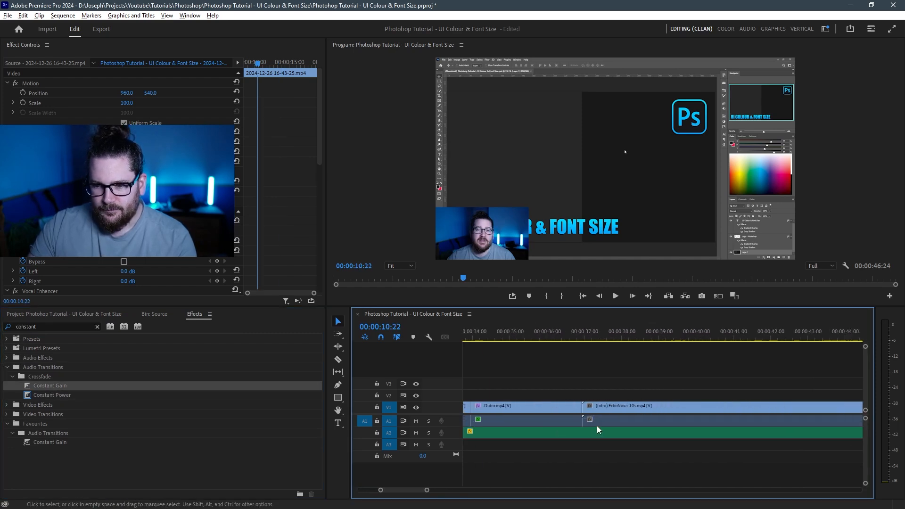
left_click_drag(47, 388, 584, 423)
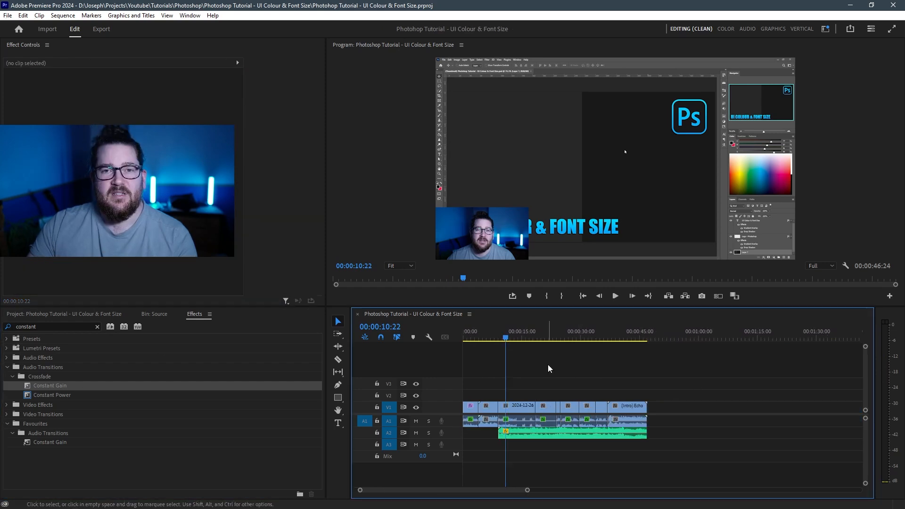
- Open the export settings for the finished tutorial sequence
left_click(105, 29)
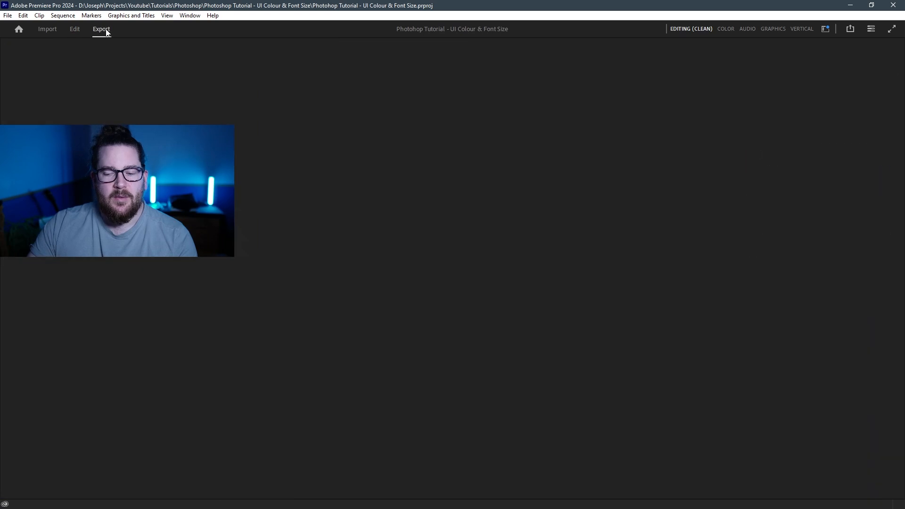